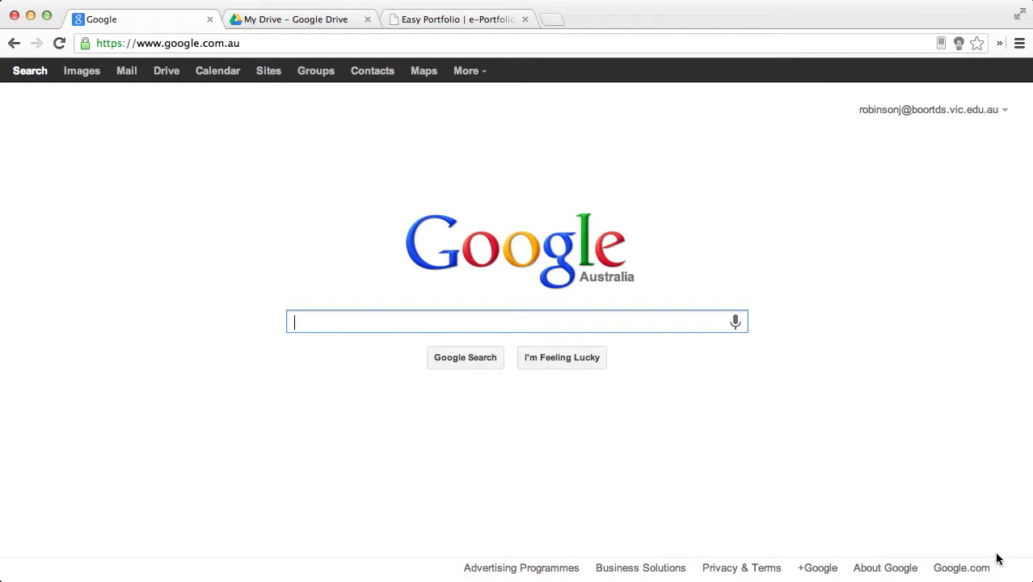
# Load thepegeekapps.com/sitebuilder in Chrome to bring up the app's permission request.
pyautogui.click(438, 43)
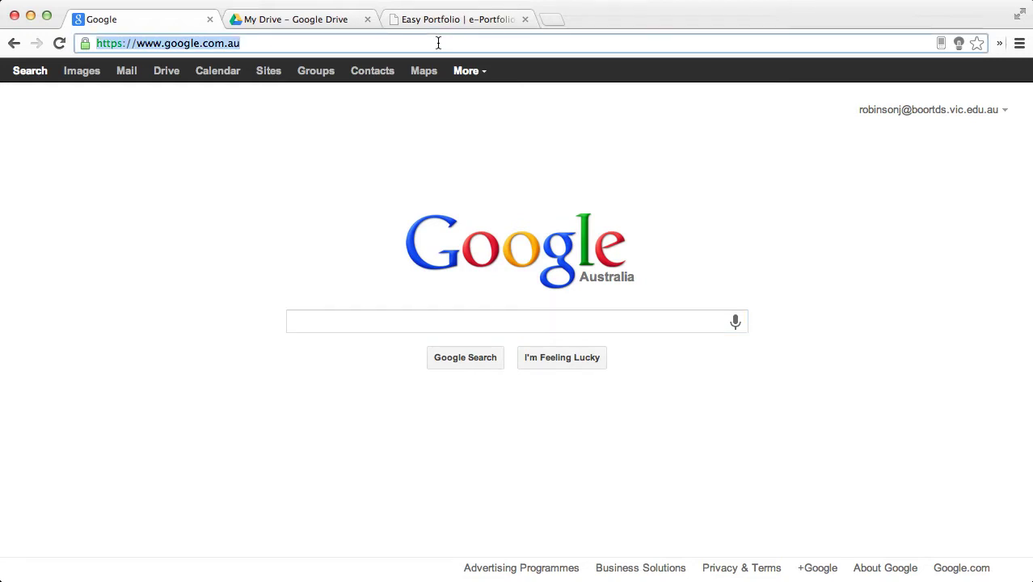
pyautogui.write('thepegeekapps.com/sitebuilder')
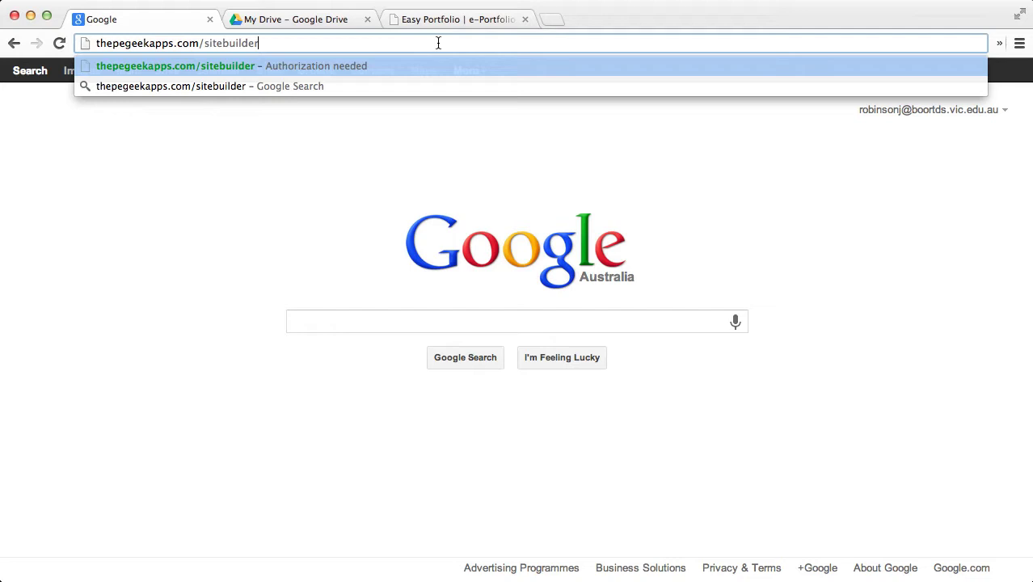
pyautogui.press('Return')
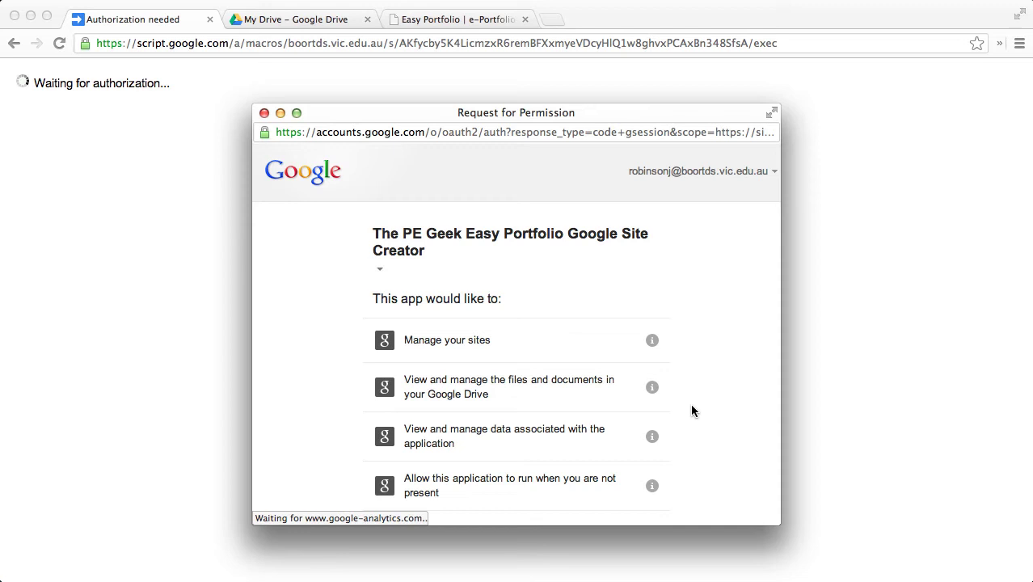
# Accept the Easy Portfolio Site Creator's request for access to Sites and Drive.
pyautogui.scroll(-3, 691, 412)
pyautogui.click(641, 486)
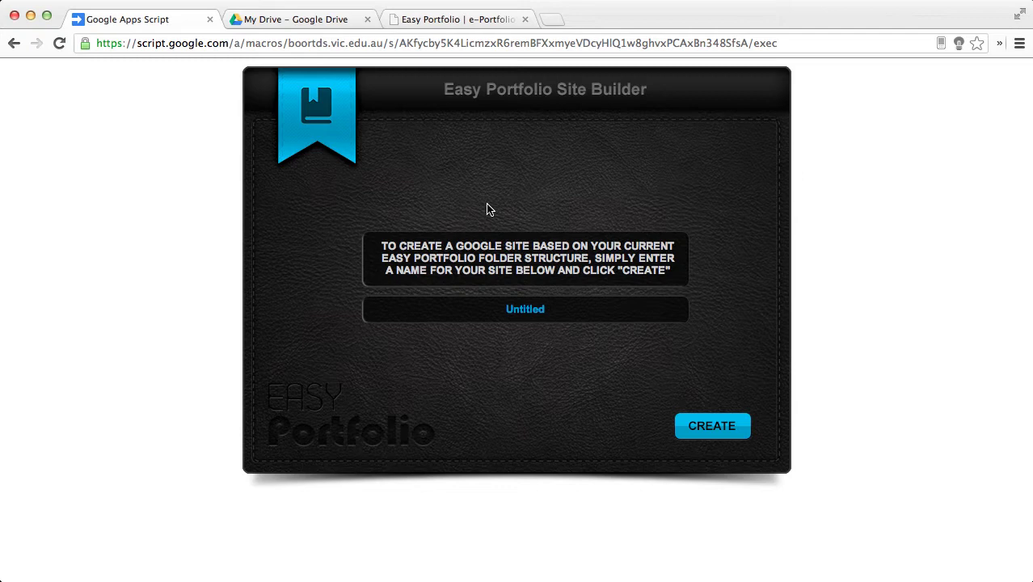
# Browse Easy Portfolio › PE Class in Drive and open two student folders.
pyautogui.click(331, 21)
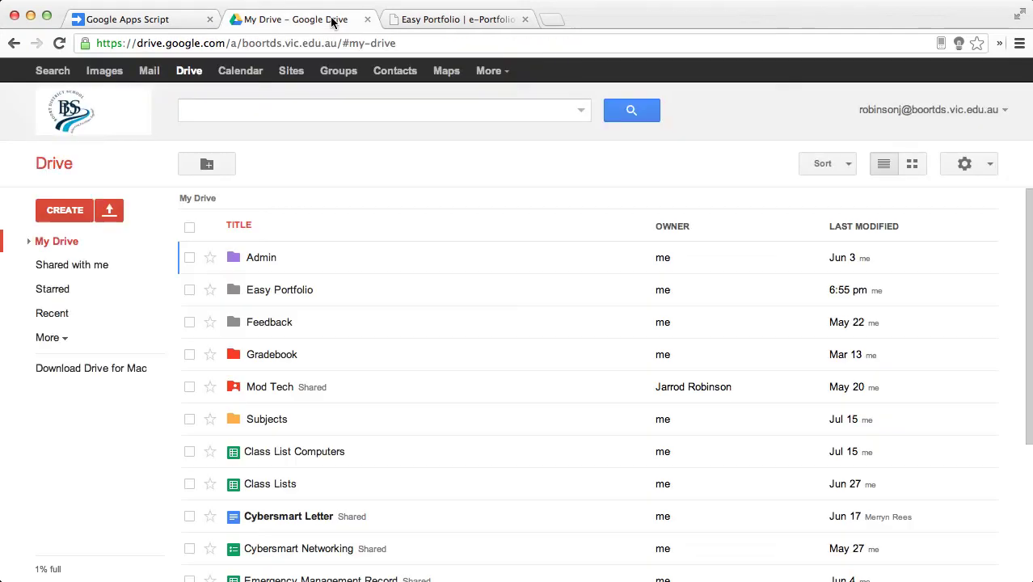
pyautogui.click(291, 292)
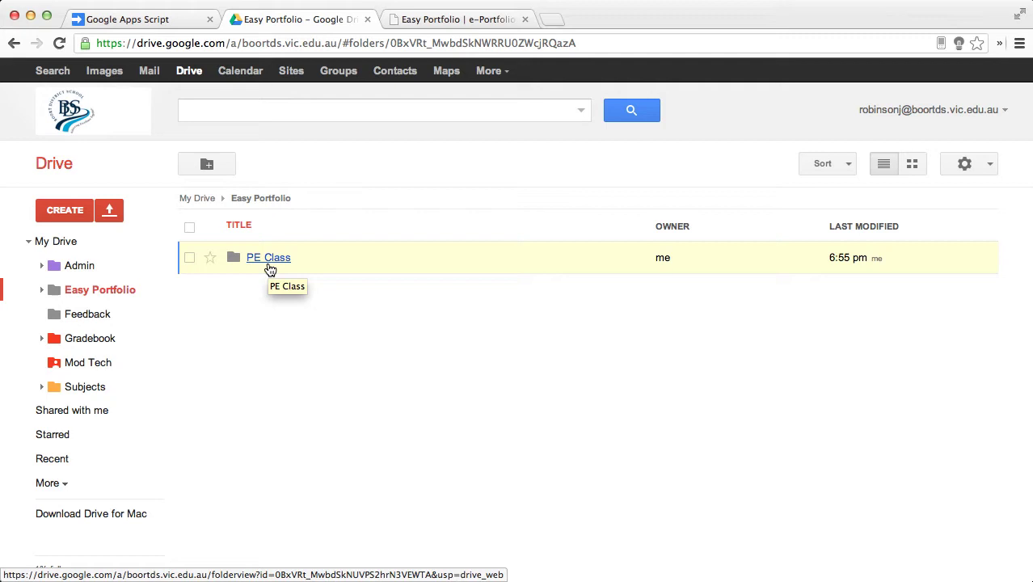
pyautogui.click(269, 266)
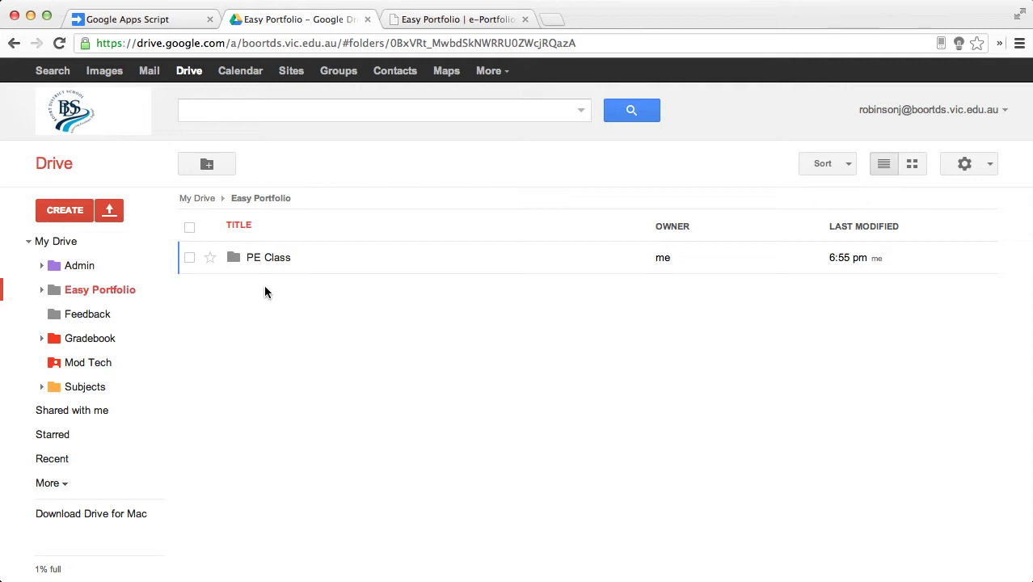
pyautogui.click(269, 258)
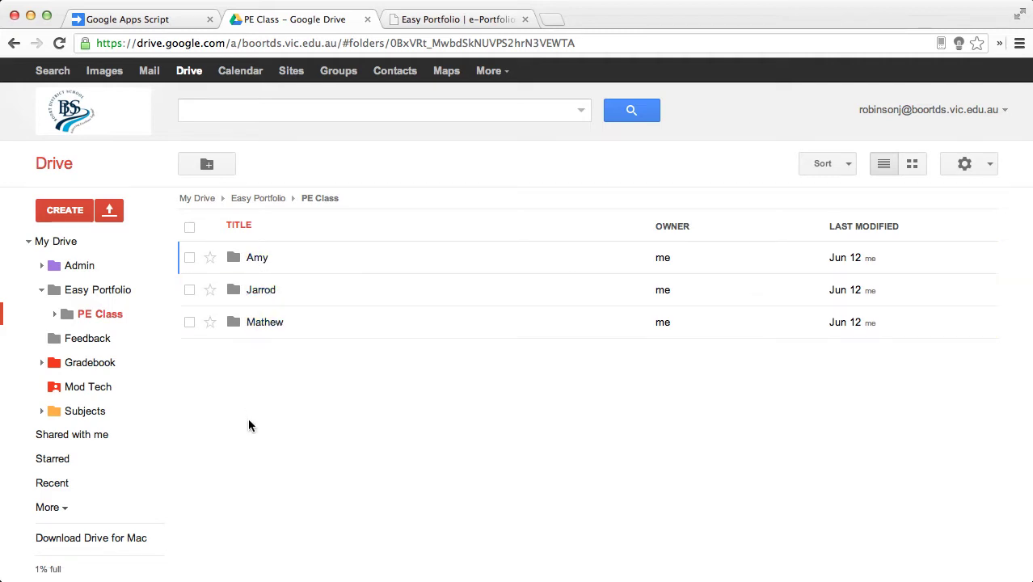
pyautogui.click(258, 258)
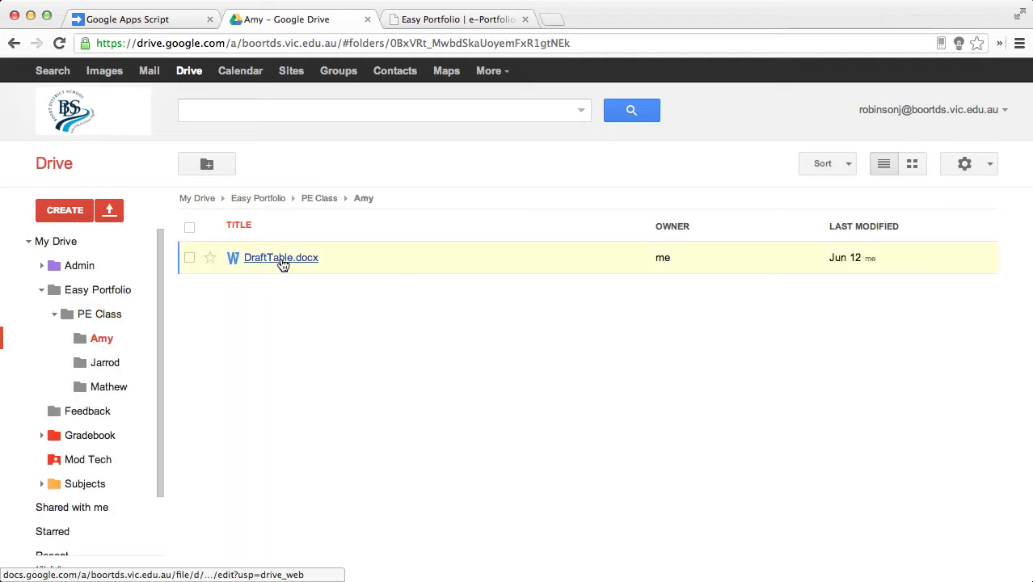
pyautogui.click(107, 364)
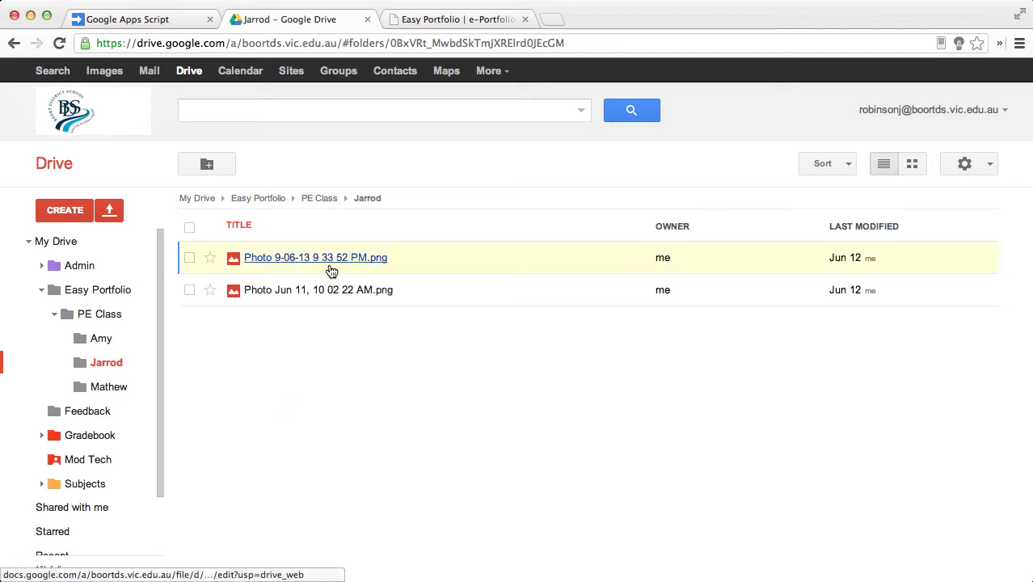
# Replace 'Untitled' with 'Portfolio Pages 2013' and create the site.
pyautogui.click(150, 22)
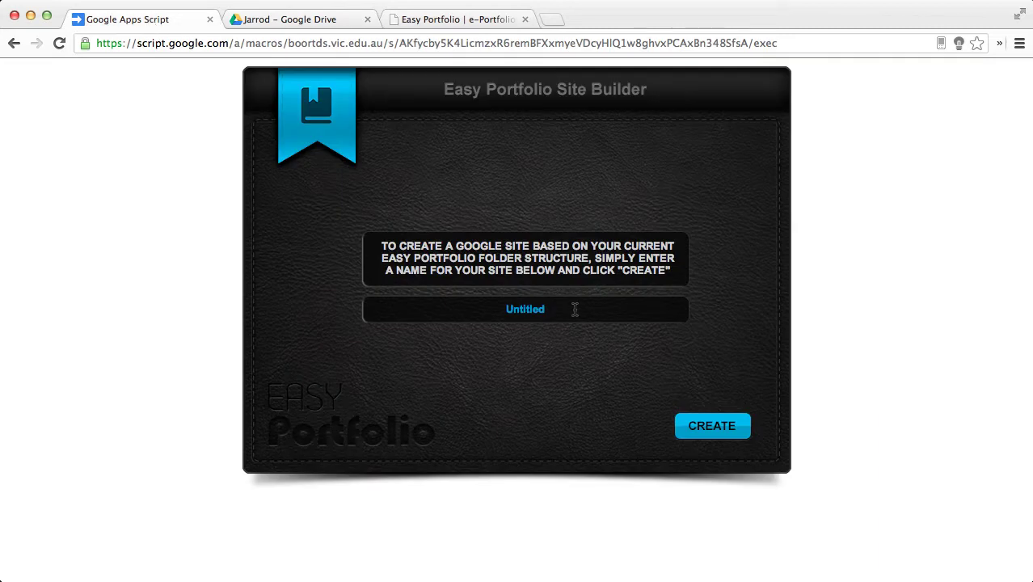
pyautogui.moveTo(574, 309); pyautogui.dragTo(459, 308)
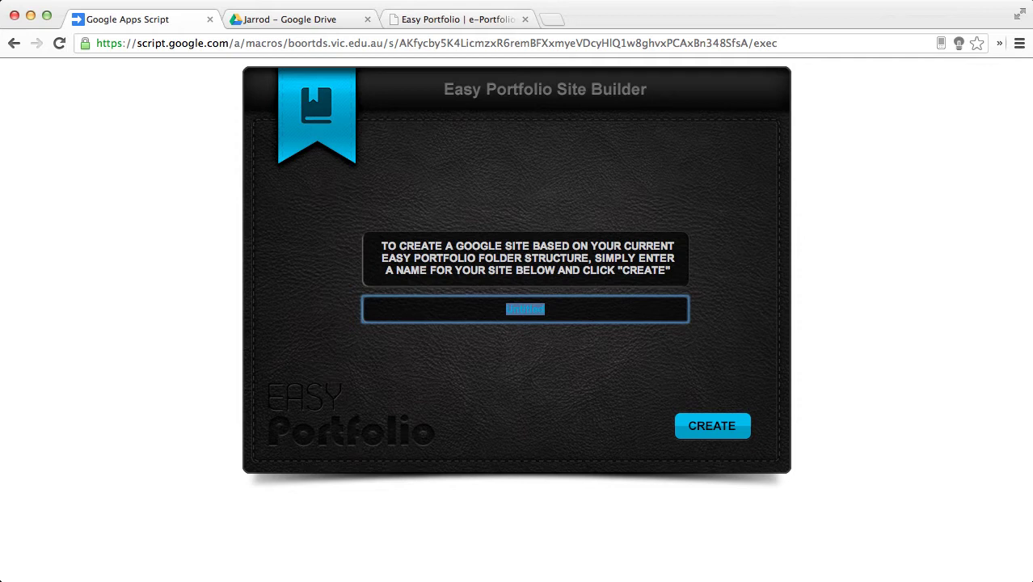
pyautogui.press('BackSpace')
pyautogui.write('Portfolio Pages 2013')
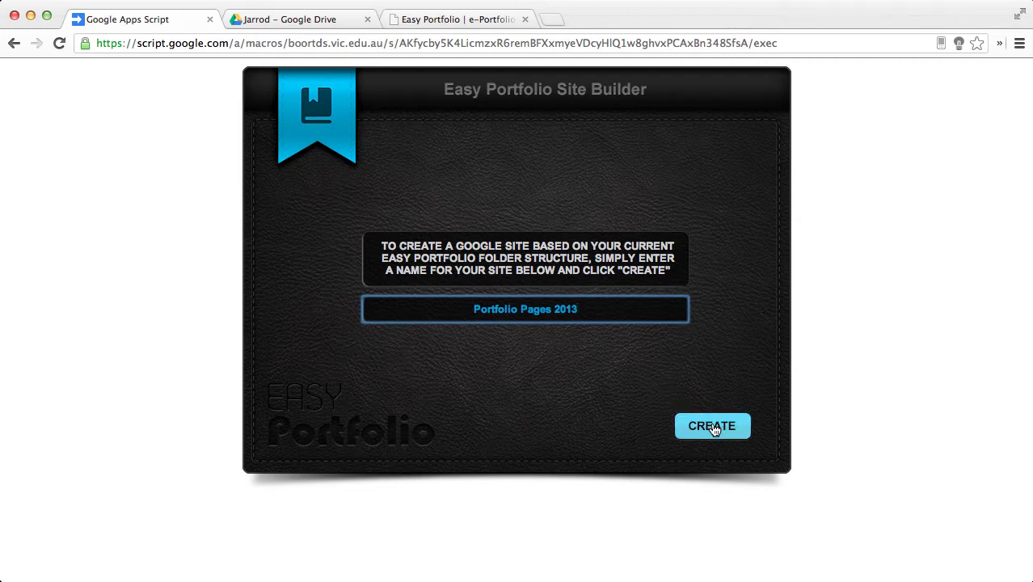
pyautogui.click(714, 429)
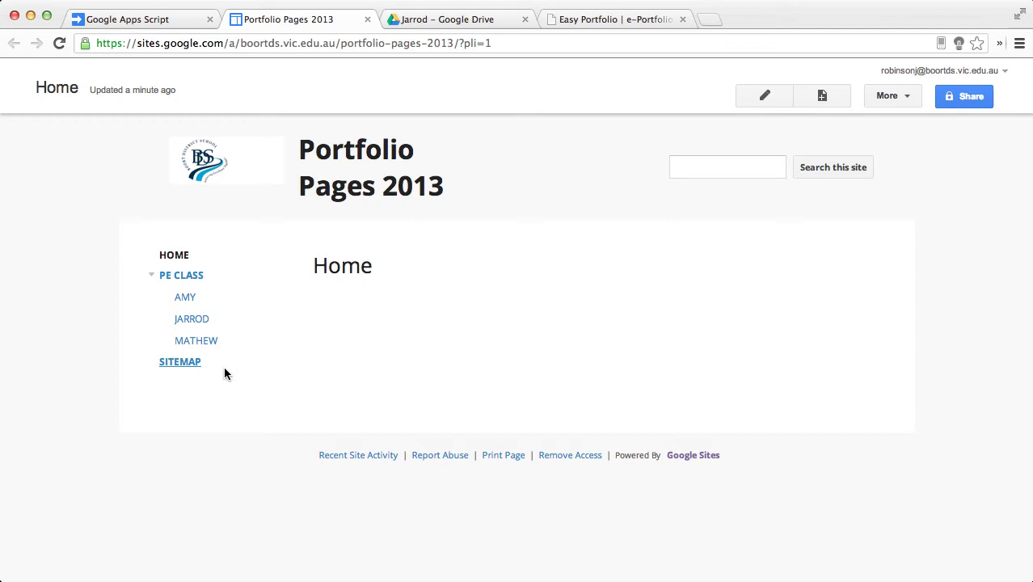
# Go to the PE Class page of the Portfolio Pages 2013 site.
pyautogui.click(181, 276)
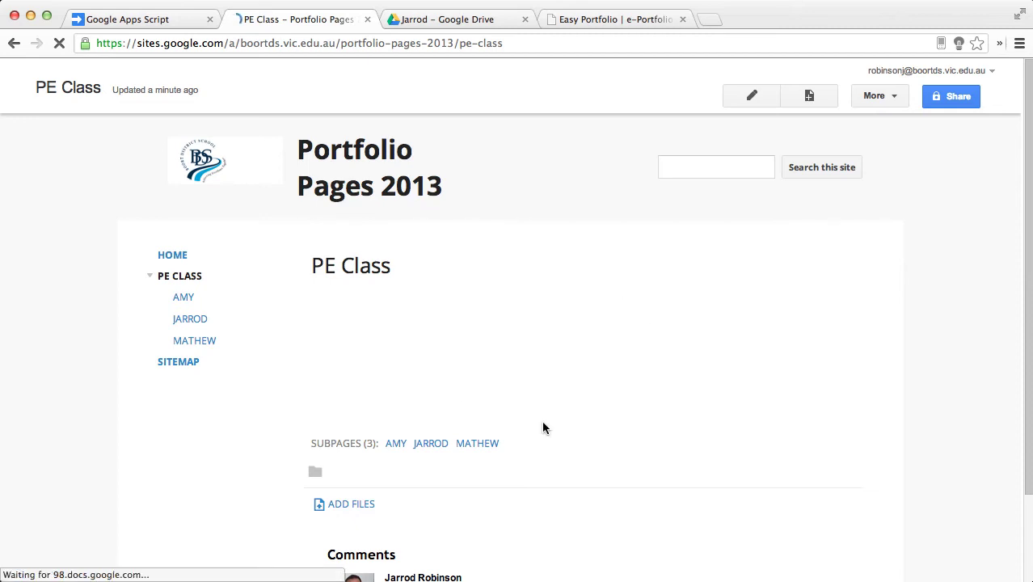
# Open Jarrod's subpage under PE Class.
pyautogui.click(189, 320)
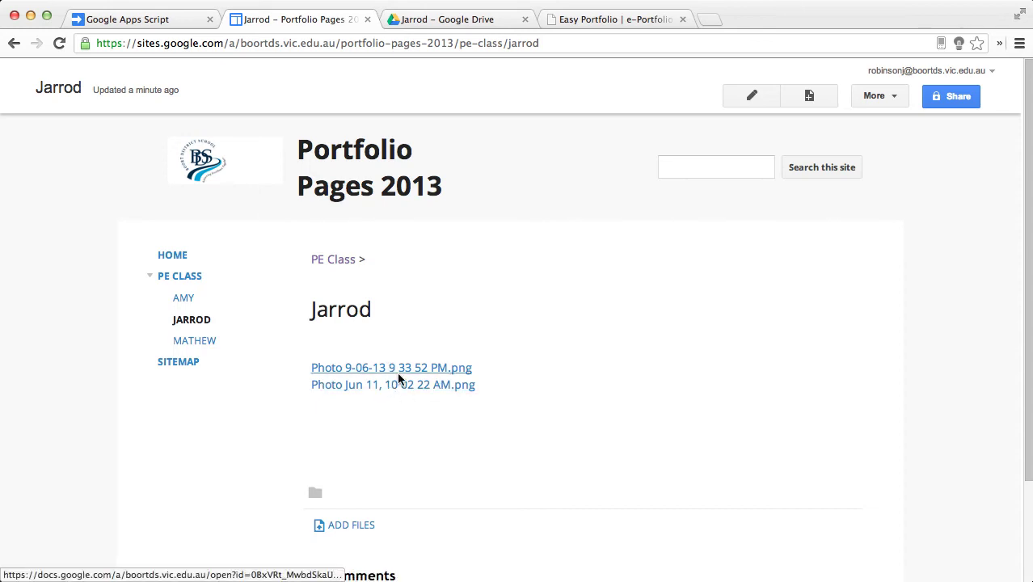
# Edit Jarrod's page, dismiss the link bubble, and save it with both photo links.
pyautogui.click(752, 104)
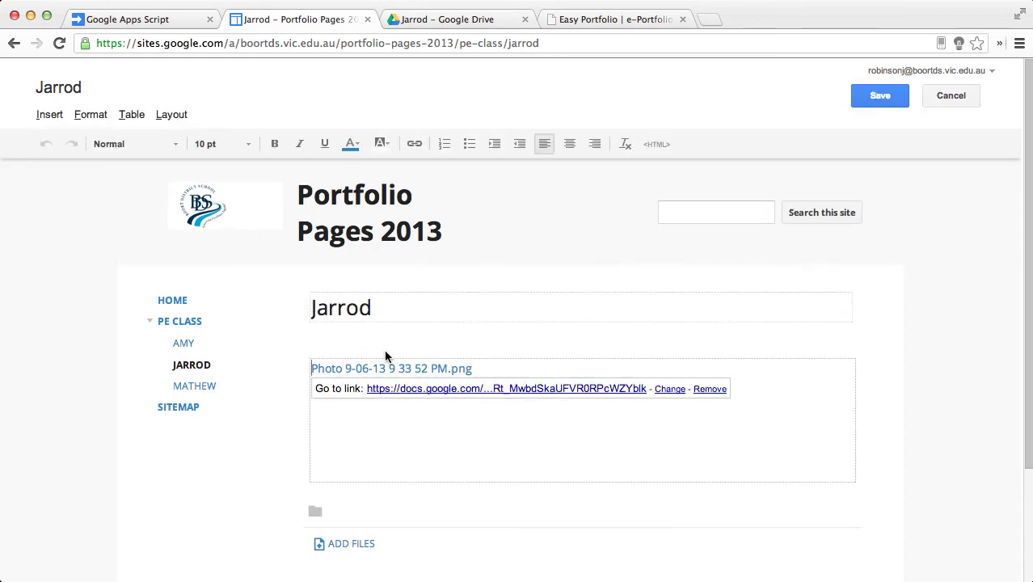
pyautogui.click(458, 336)
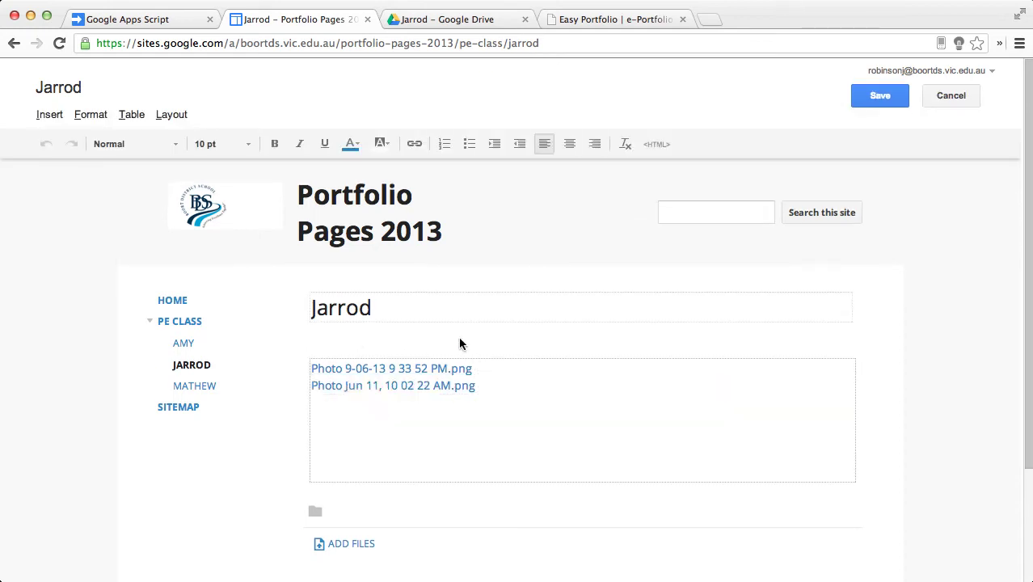
pyautogui.click(880, 96)
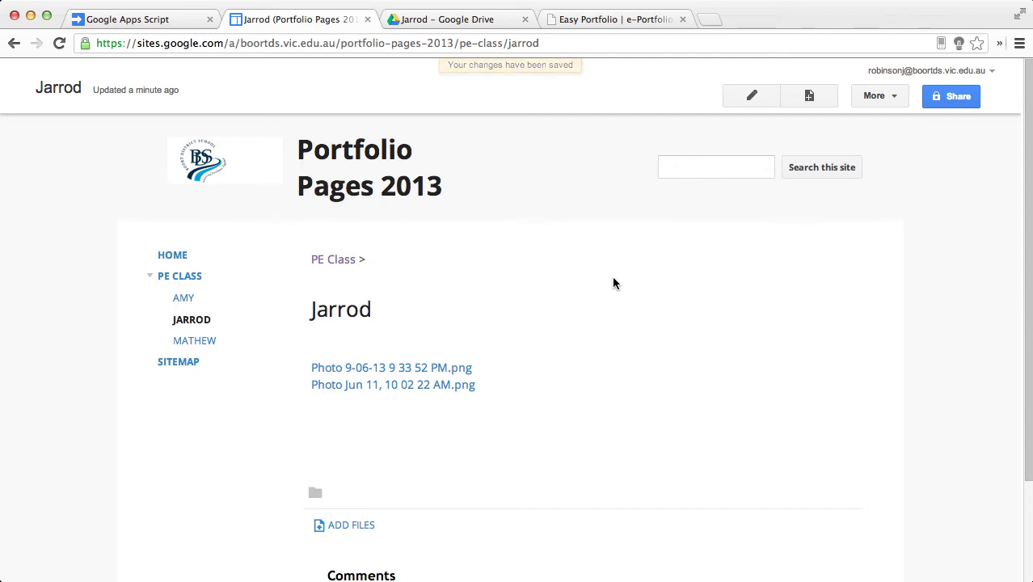
pyautogui.click(438, 19)
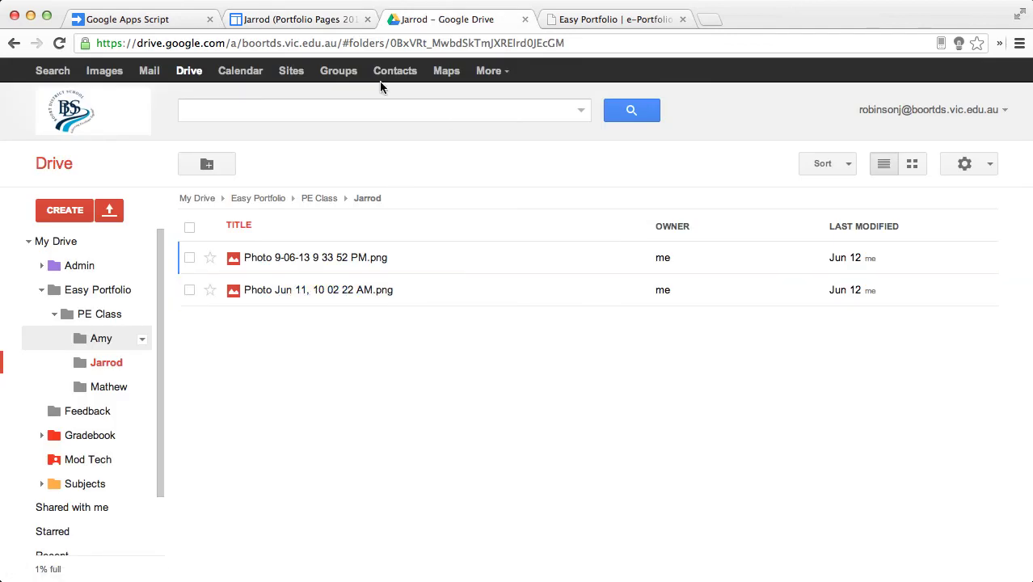
# Compare Jarrod's Drive folder photos with his site page, ending on the site page.
pyautogui.click(340, 19)
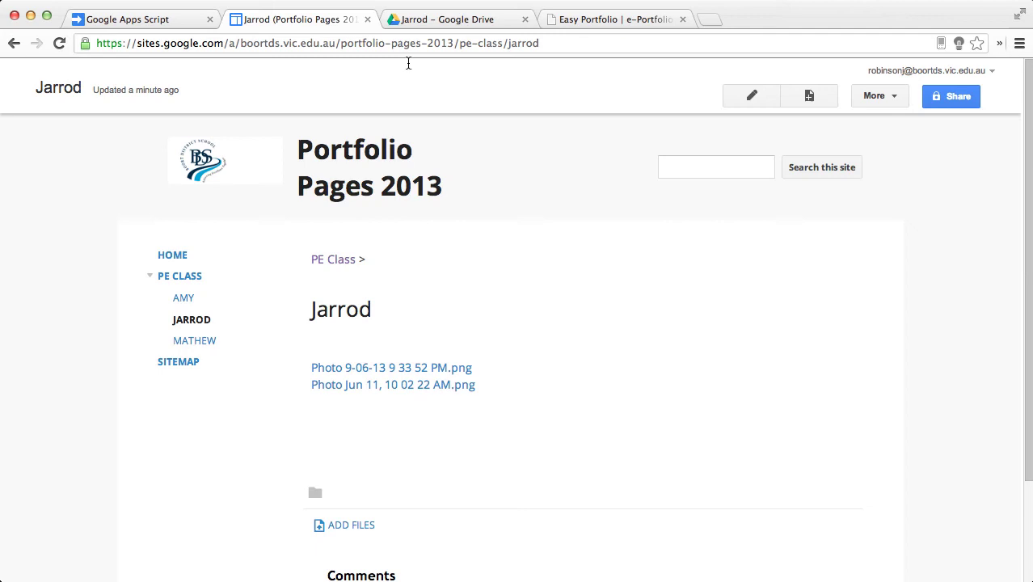
pyautogui.click(427, 21)
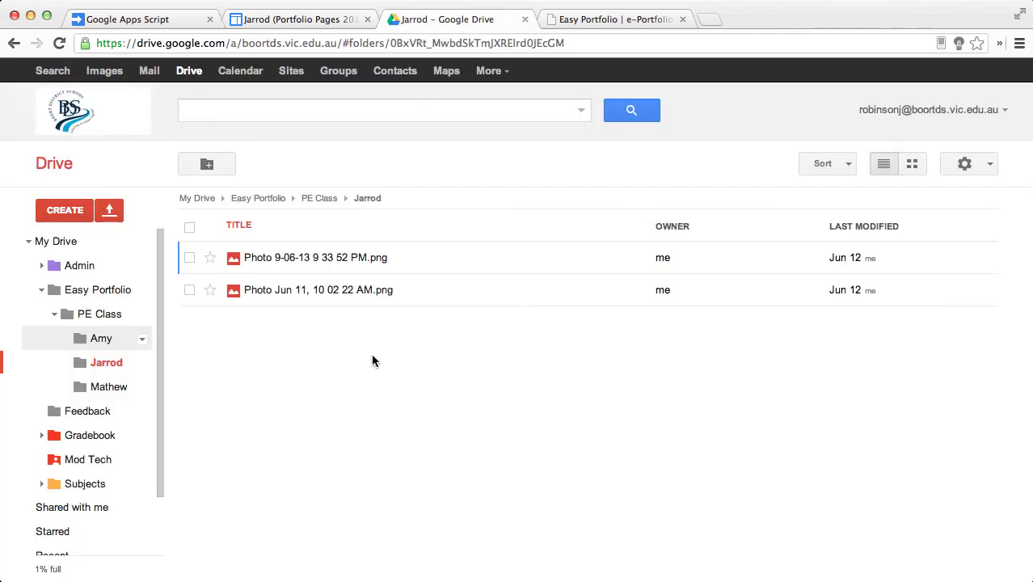
pyautogui.click(300, 19)
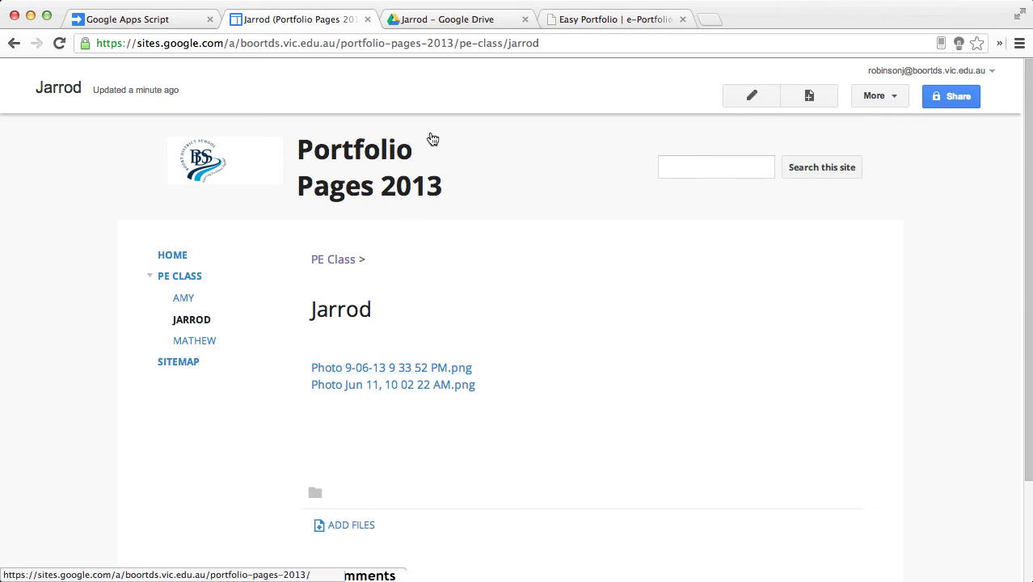
# View the Android page of the Easy Portfolio website, then return to Jarrod's Drive folder.
pyautogui.click(455, 25)
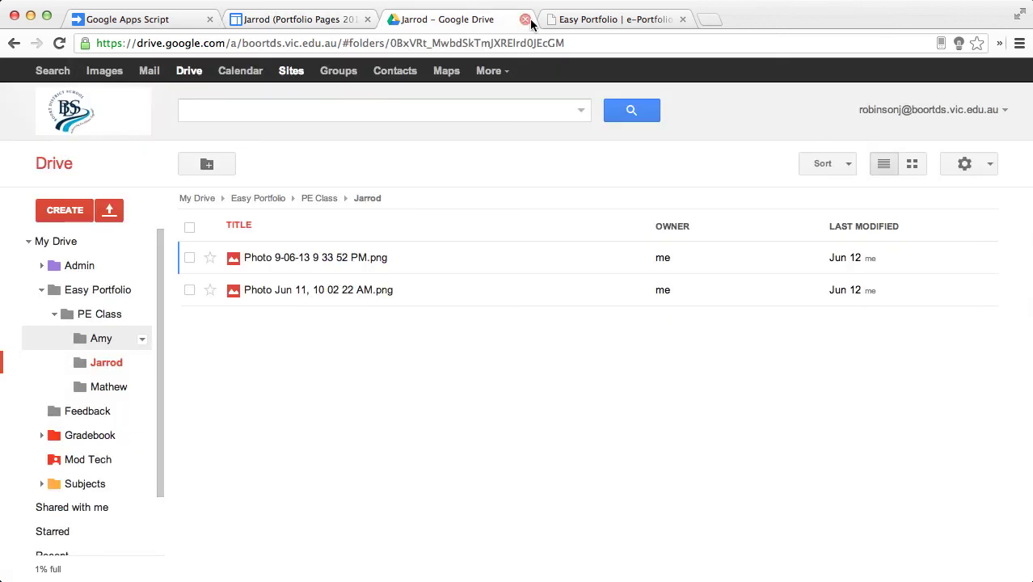
pyautogui.click(579, 19)
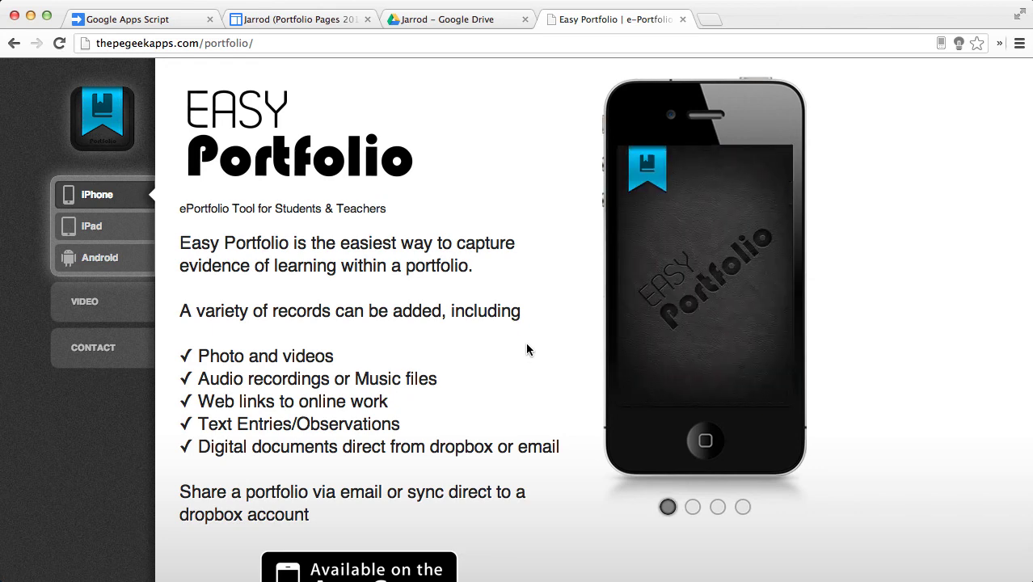
pyautogui.click(108, 260)
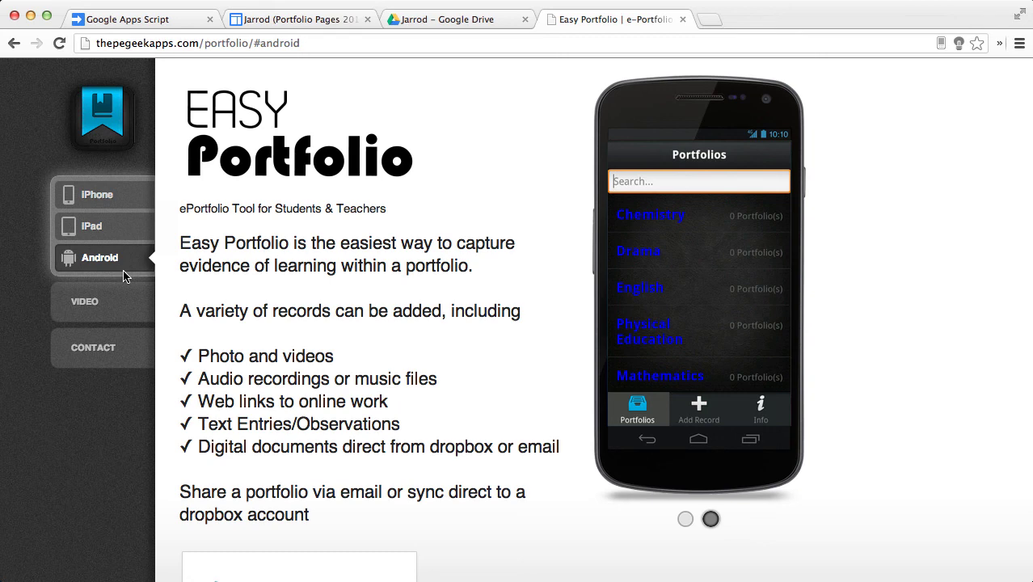
pyautogui.click(422, 18)
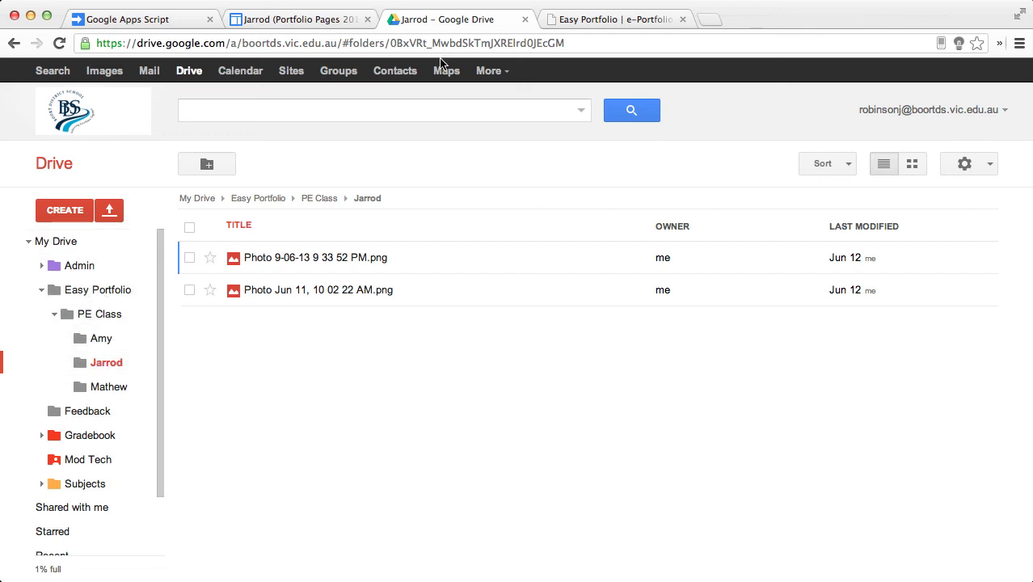
# Cycle through the Easy Portfolio, Sites and Drive tabs, ending on Jarrod's site page.
pyautogui.click(604, 20)
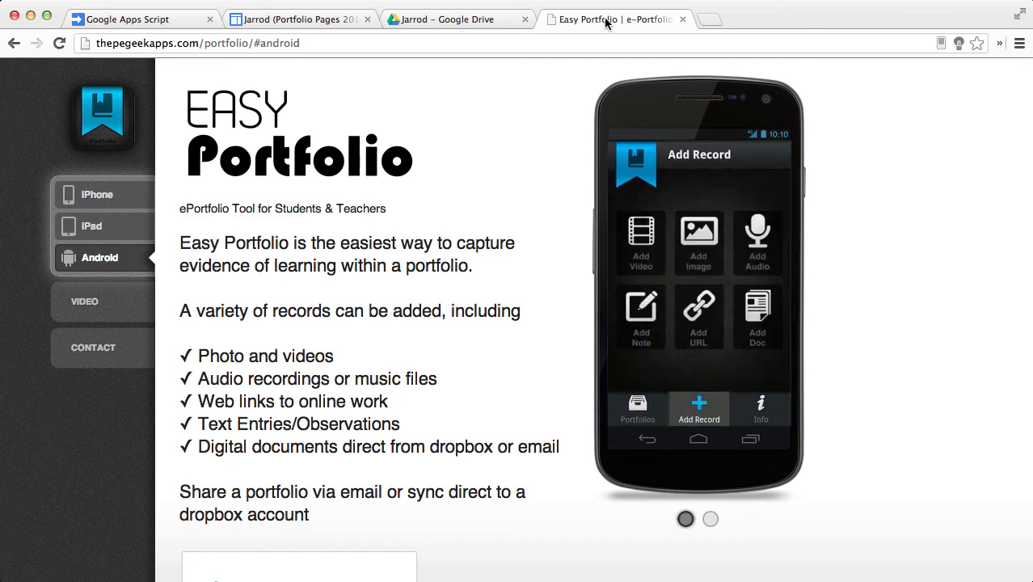
pyautogui.click(280, 25)
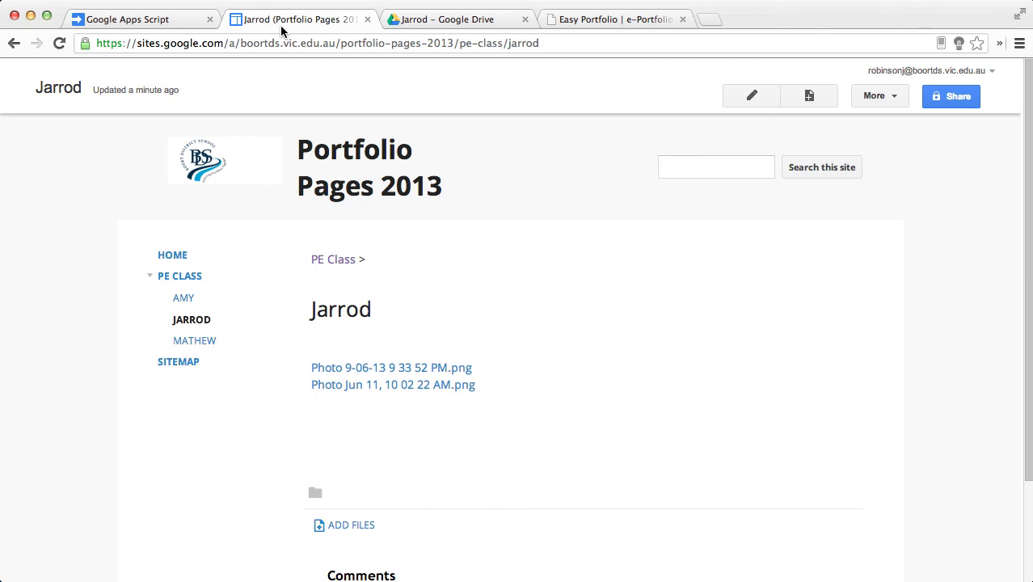
pyautogui.click(412, 19)
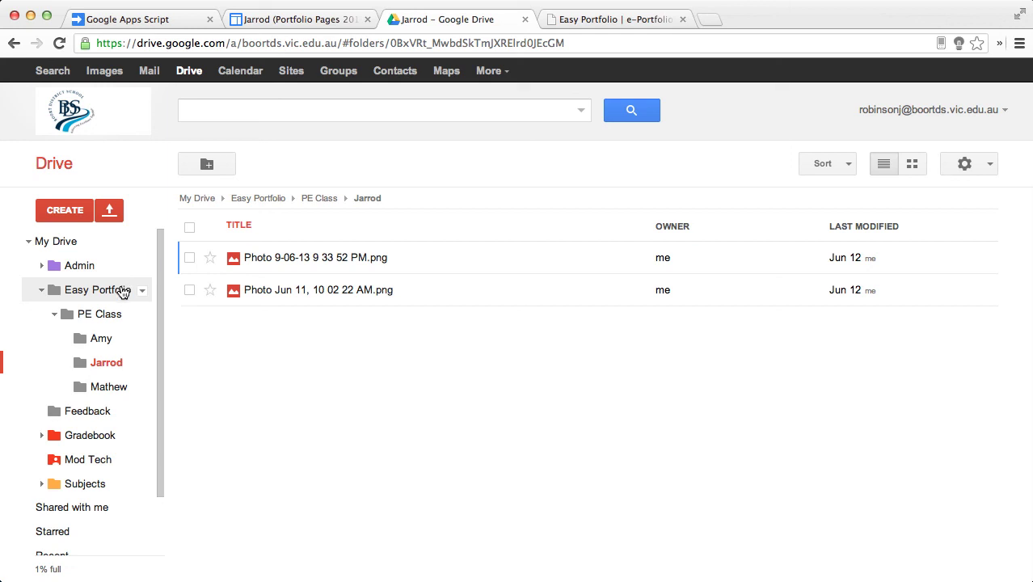
pyautogui.click(293, 19)
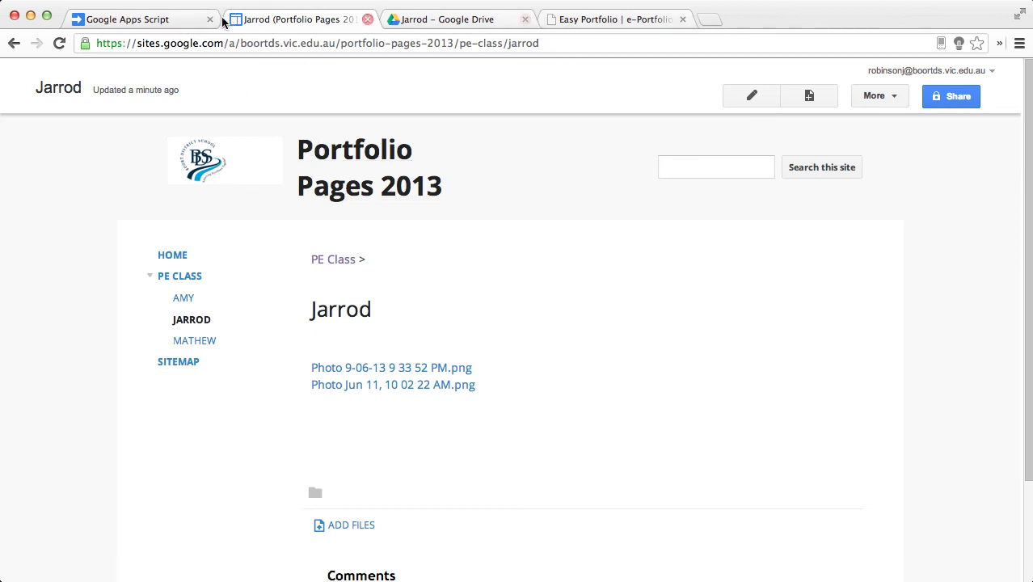
# Switch back to the Easy Portfolio Site Builder's Site Creation Complete confirmation for 'Portfolio Pages 2013'.
pyautogui.click(176, 20)
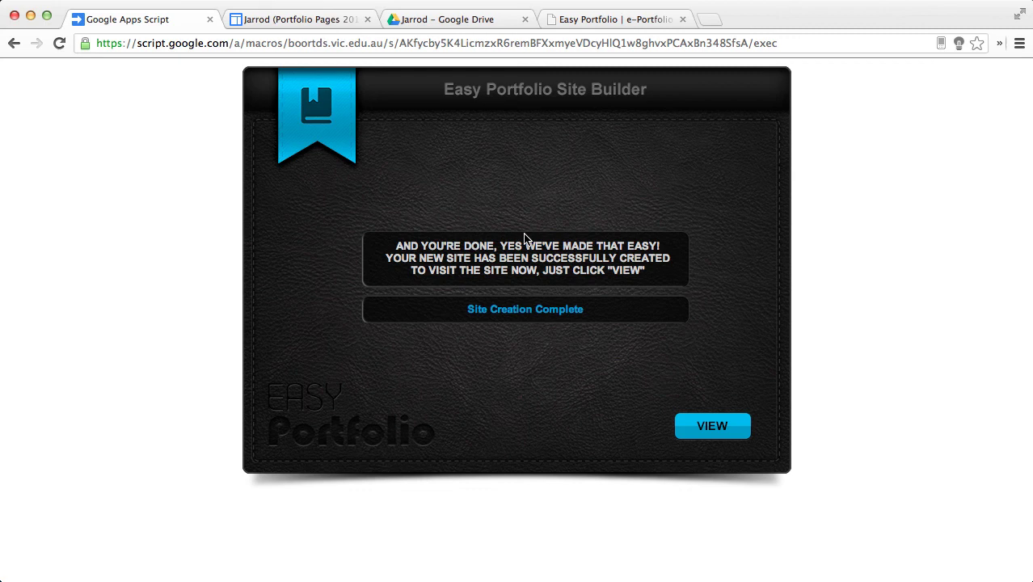